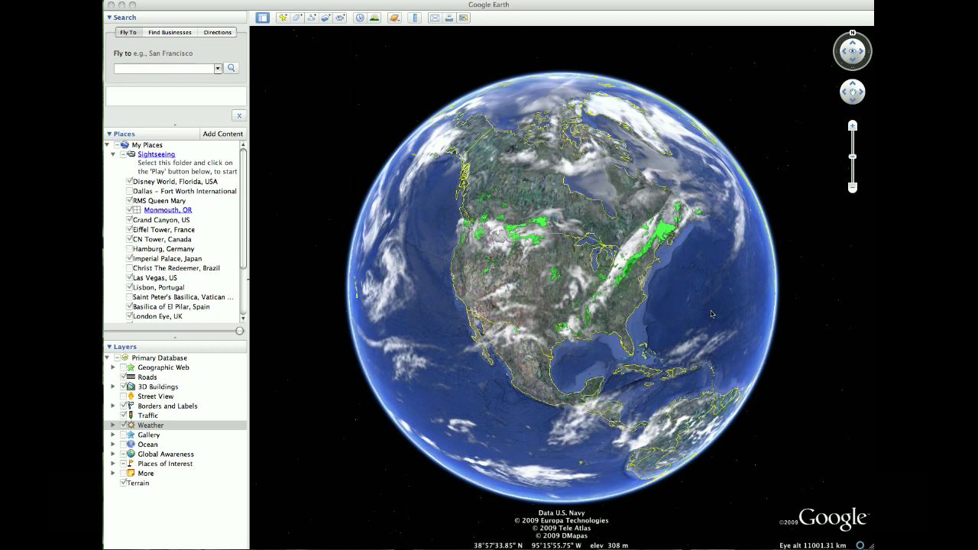
# Spin the globe from North America across the Atlantic and Africa to the Pacific, bringing the Hawaiian Islands near the centre
pyautogui.click(677, 290)
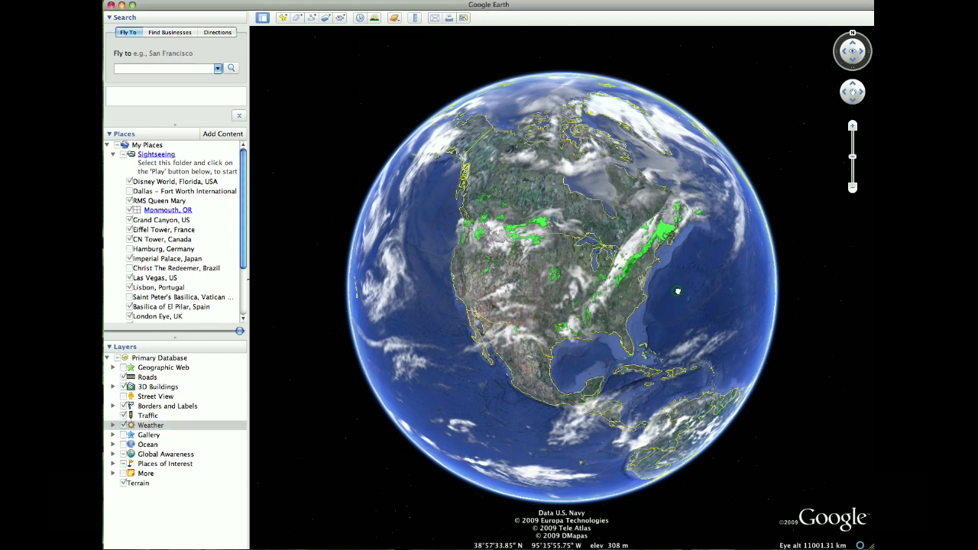
pyautogui.moveTo(677, 291); pyautogui.dragTo(594, 279)
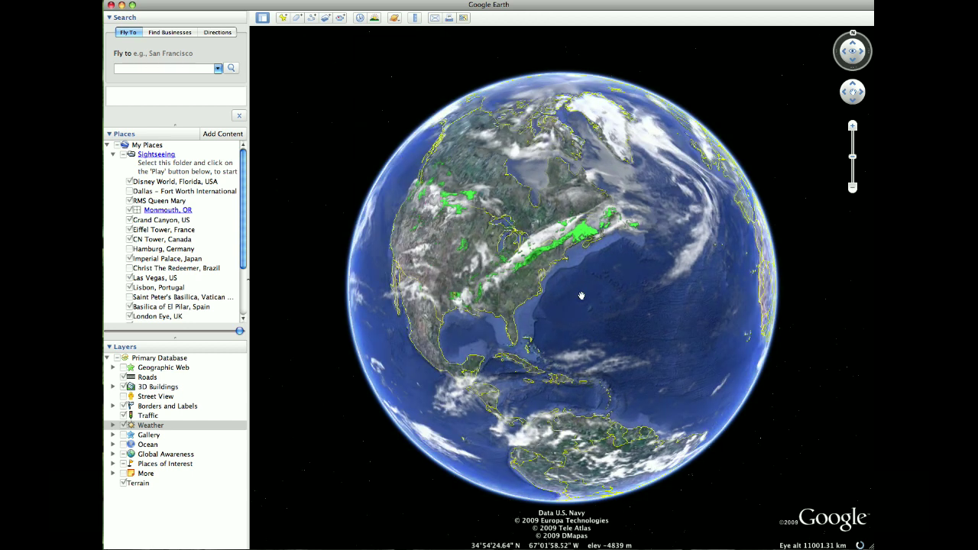
pyautogui.moveTo(710, 334); pyautogui.dragTo(367, 275)
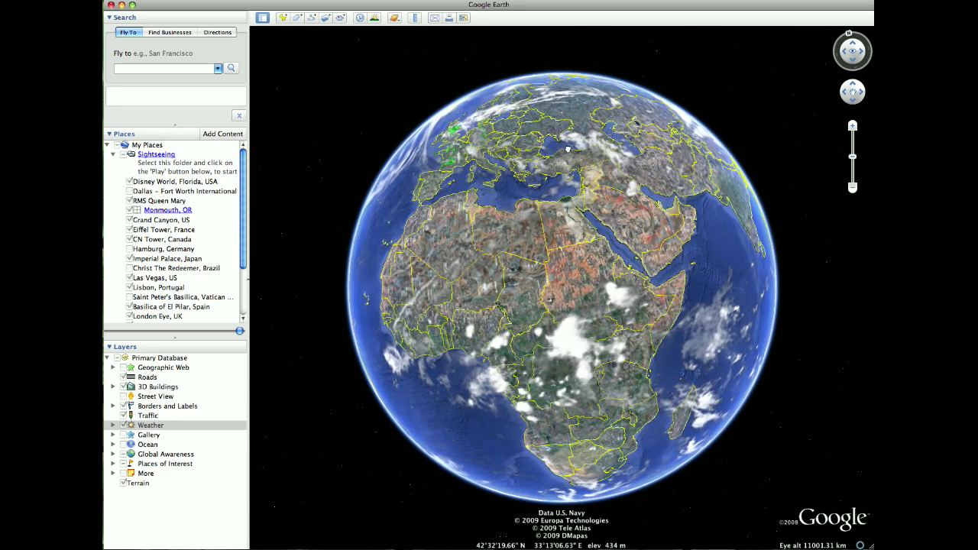
pyautogui.moveTo(568, 149); pyautogui.dragTo(638, 178)
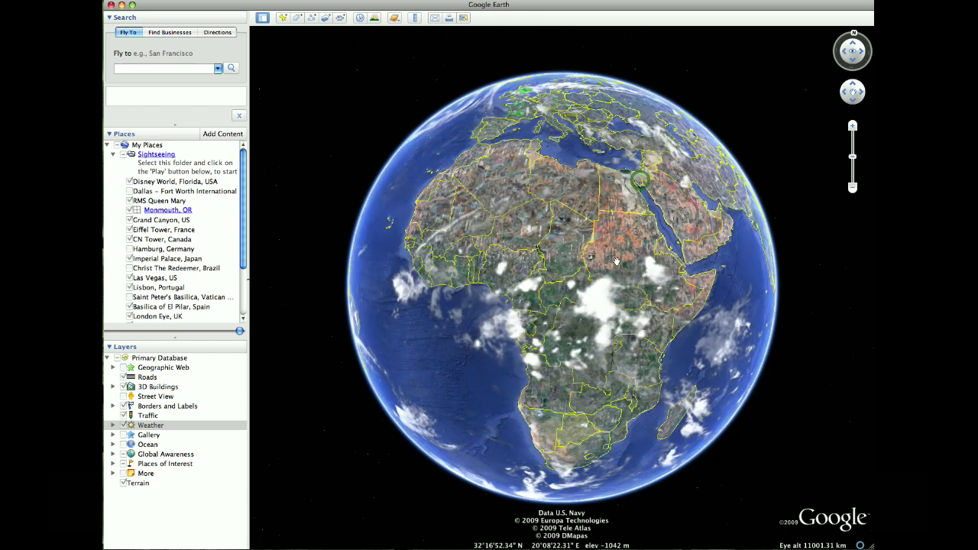
pyautogui.moveTo(496, 234); pyautogui.dragTo(550, 276)
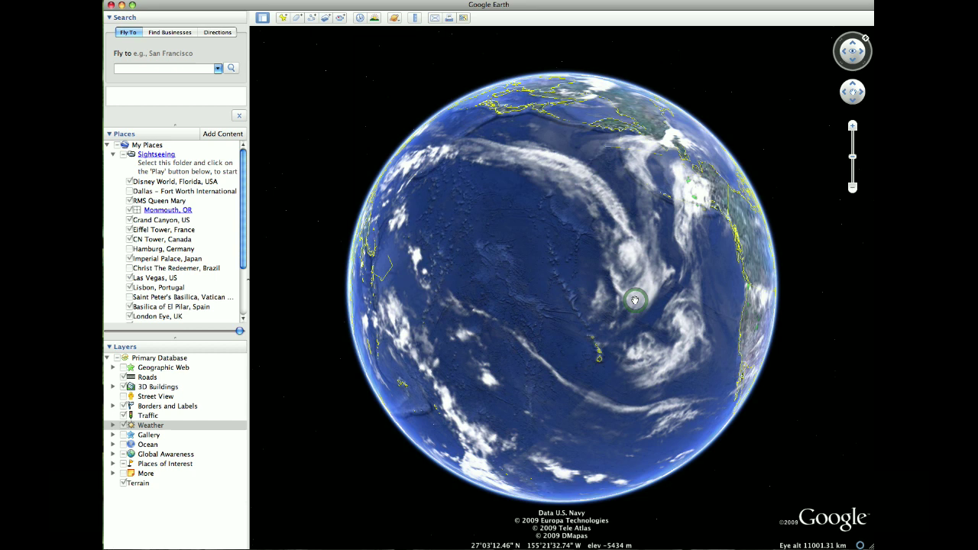
pyautogui.moveTo(634, 301); pyautogui.dragTo(590, 244)
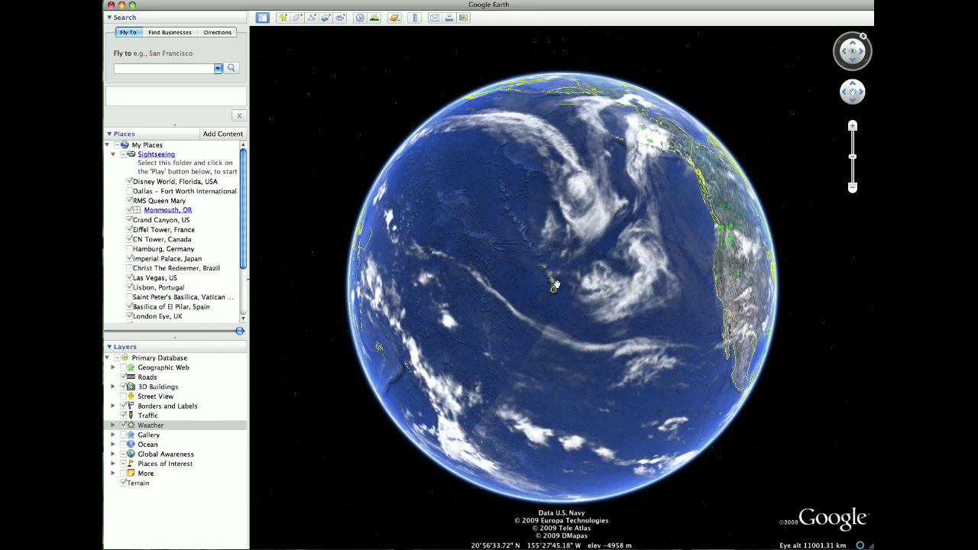
# Zoom in on the Hawaiian Islands, and zoom back out to the whole globe
pyautogui.doubleClick(555, 285)
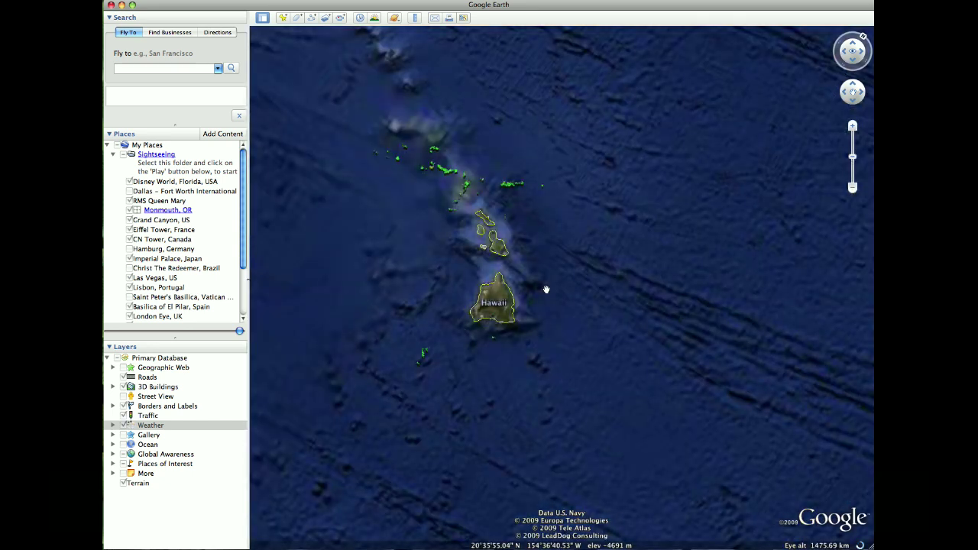
pyautogui.scroll(-3, 546, 289)
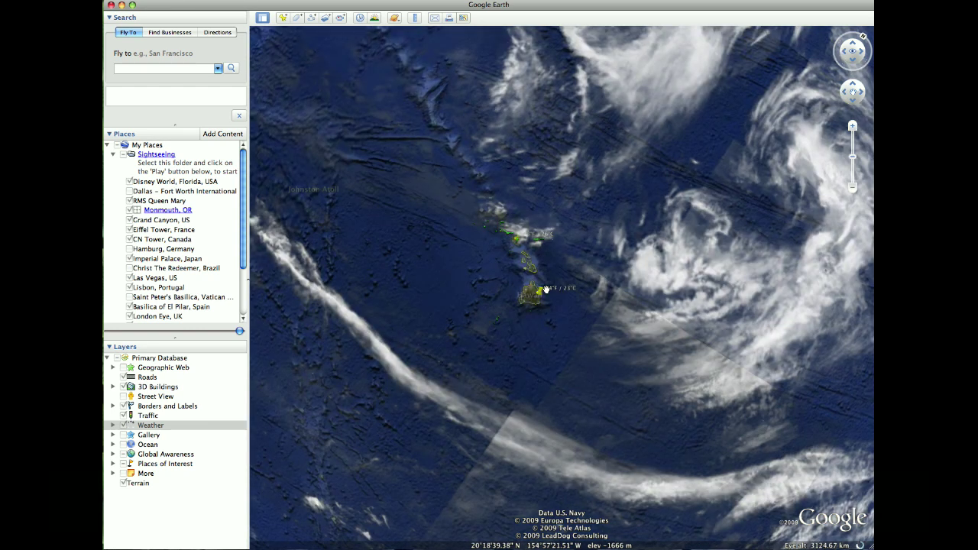
pyautogui.scroll(-3, 547, 289)
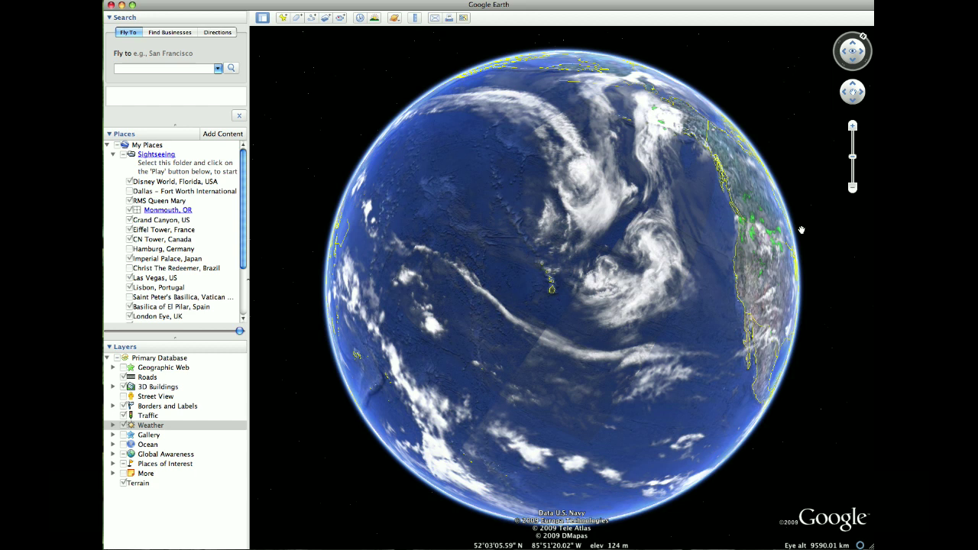
# Adjust the zoom over the Pacific in, out and in again, ending at an eye altitude of about 5,200 km
pyautogui.click(852, 127)
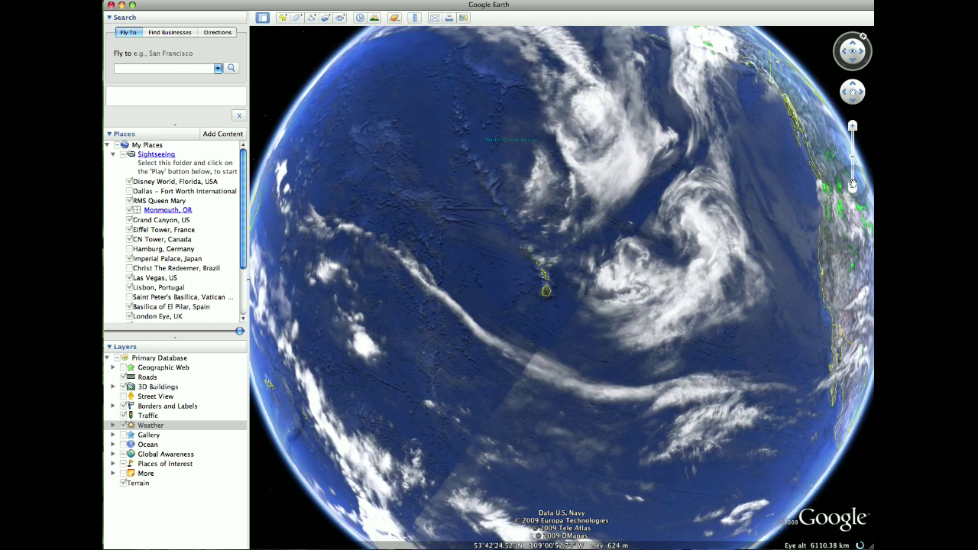
pyautogui.click(853, 185)
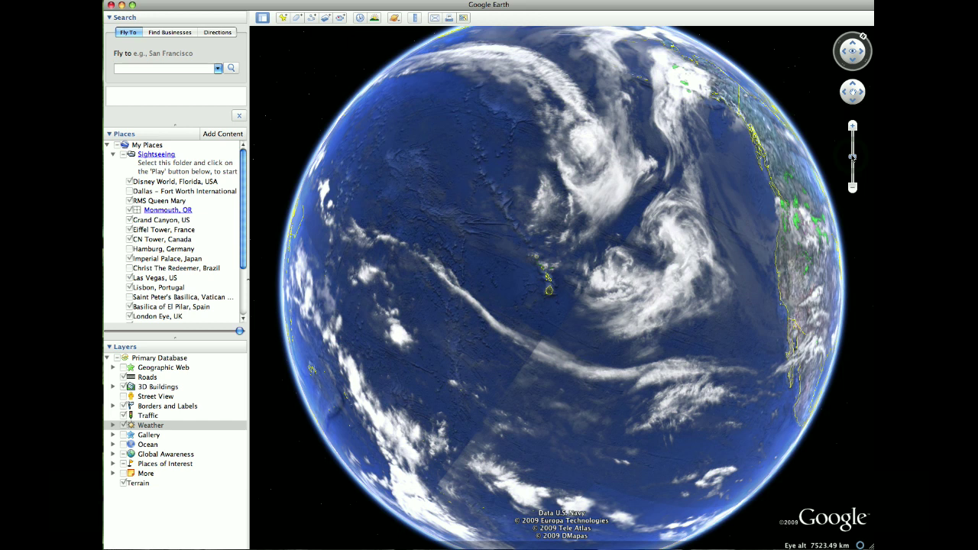
pyautogui.moveTo(852, 157); pyautogui.dragTo(851, 131)
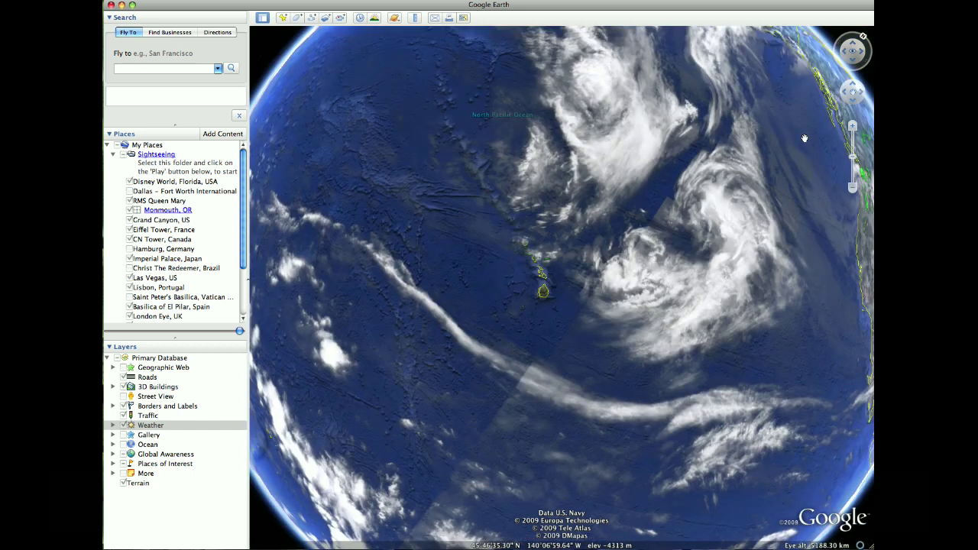
# Move the view east from Hawaii to North America's west coast, zooming out to the whole globe and back in
pyautogui.click(862, 95)
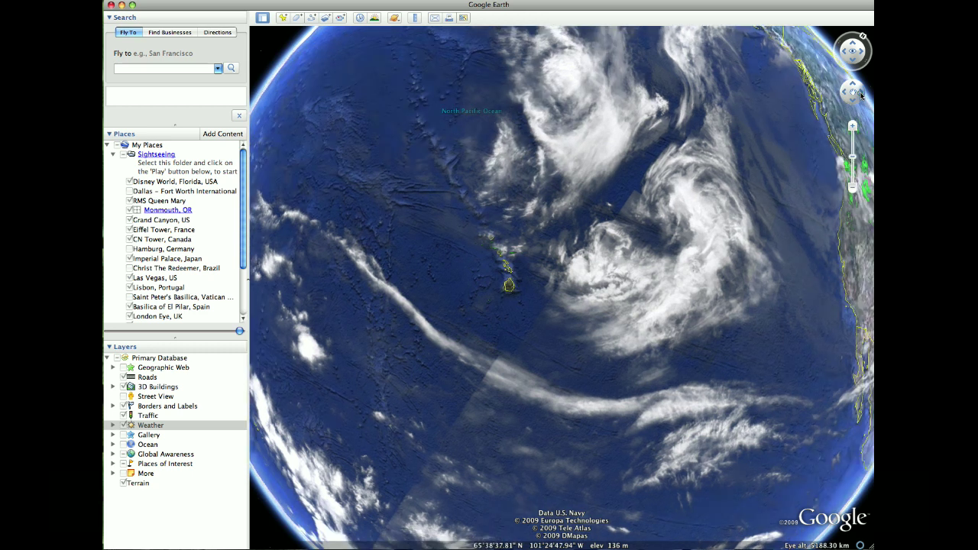
pyautogui.moveTo(861, 95)
pyautogui.mouseDown()
pyautogui.moveTo(850, 103)
pyautogui.moveTo(843, 95)
pyautogui.mouseUp()
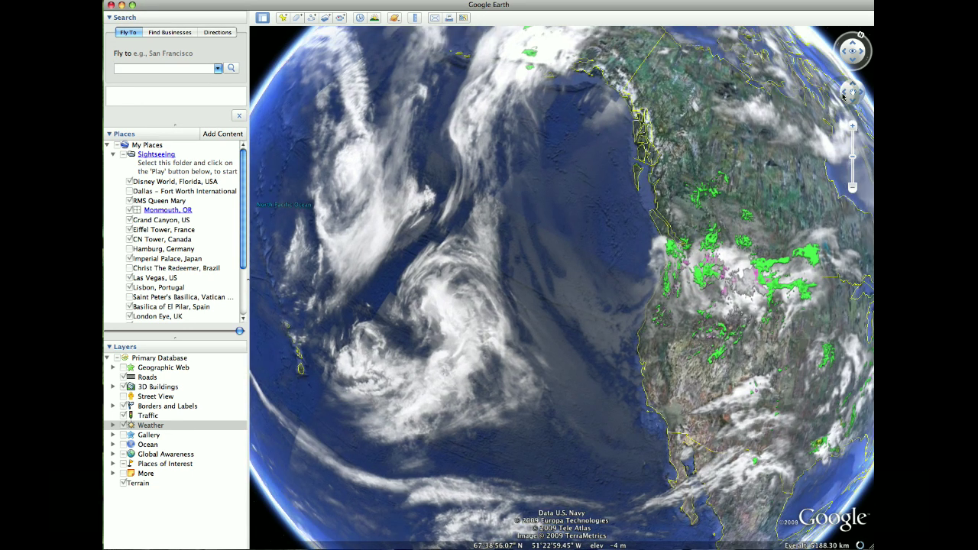
pyautogui.scroll(-3, 675, 168)
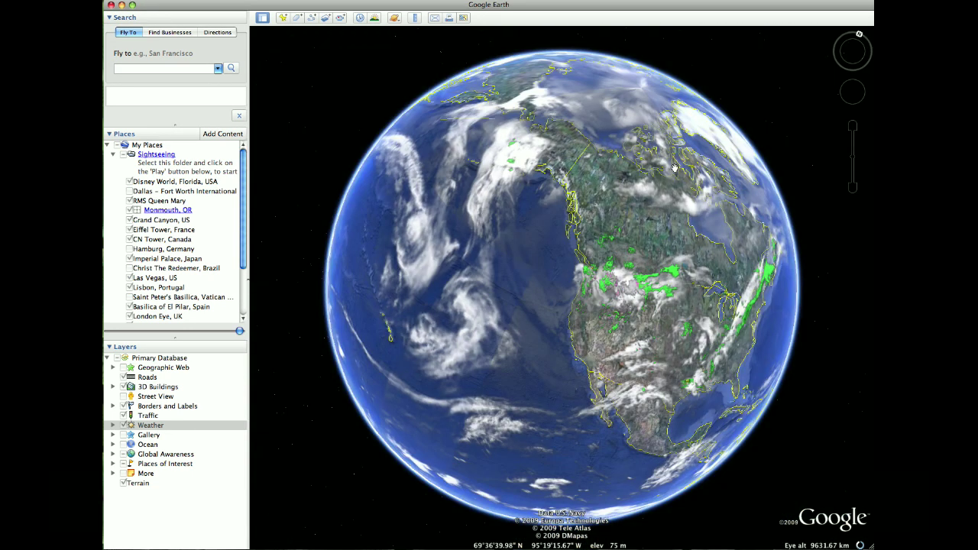
pyautogui.scroll(3, 675, 168)
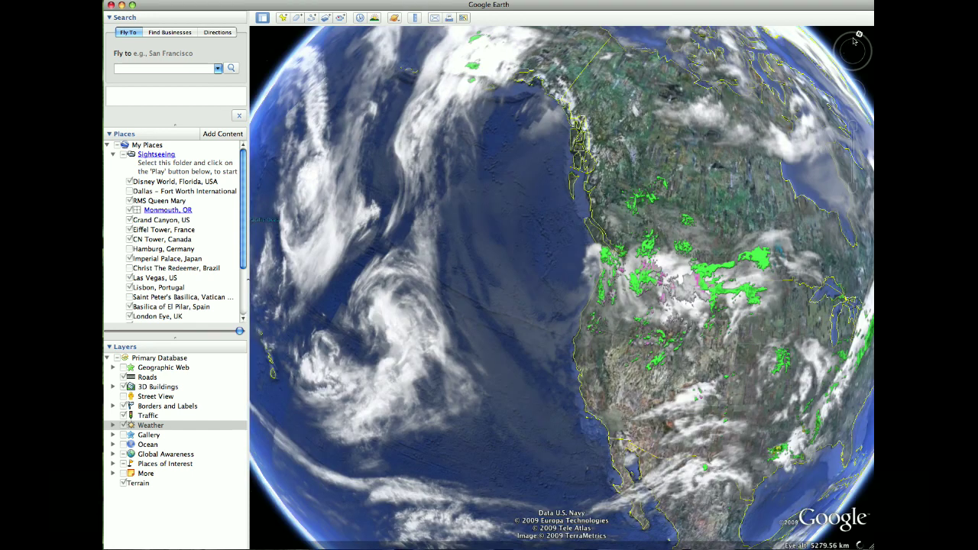
# Rotate the view so north points left, zoom out to the whole globe, and turn north back up
pyautogui.moveTo(861, 34)
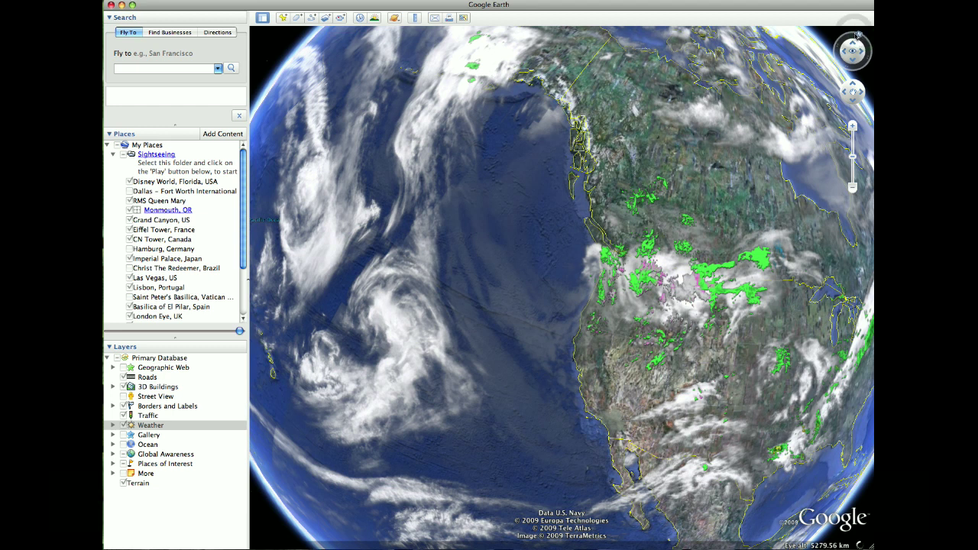
pyautogui.moveTo(857, 35); pyautogui.dragTo(841, 44)
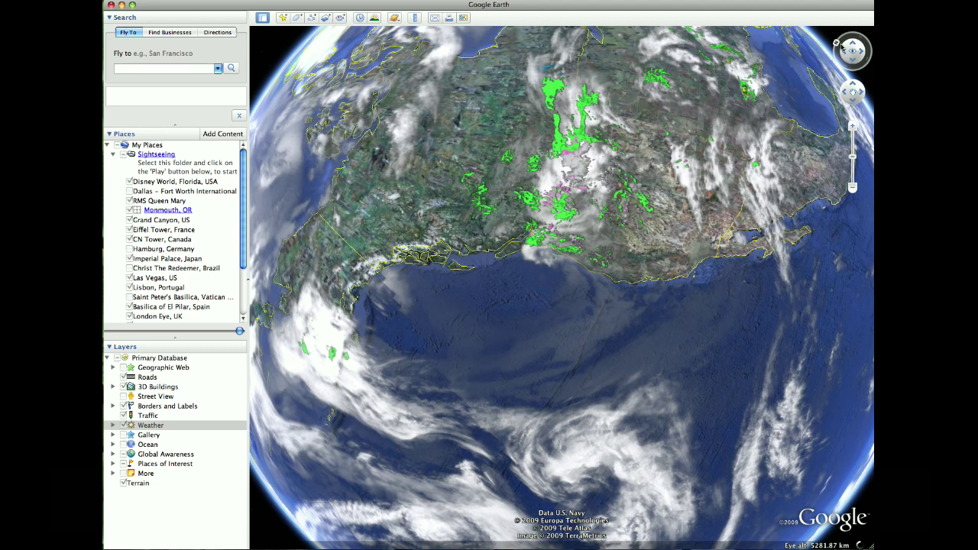
pyautogui.scroll(-5, 628, 197)
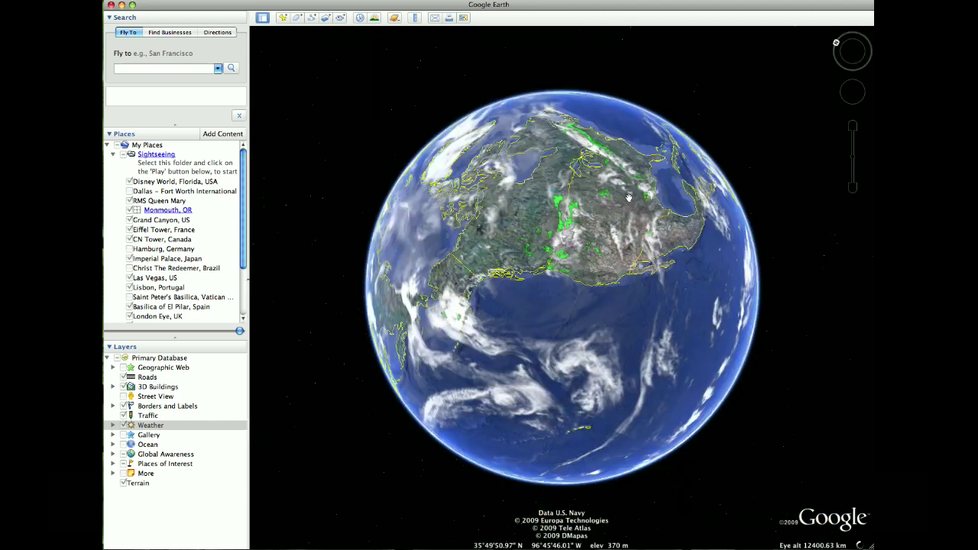
pyautogui.moveTo(836, 43); pyautogui.dragTo(854, 40)
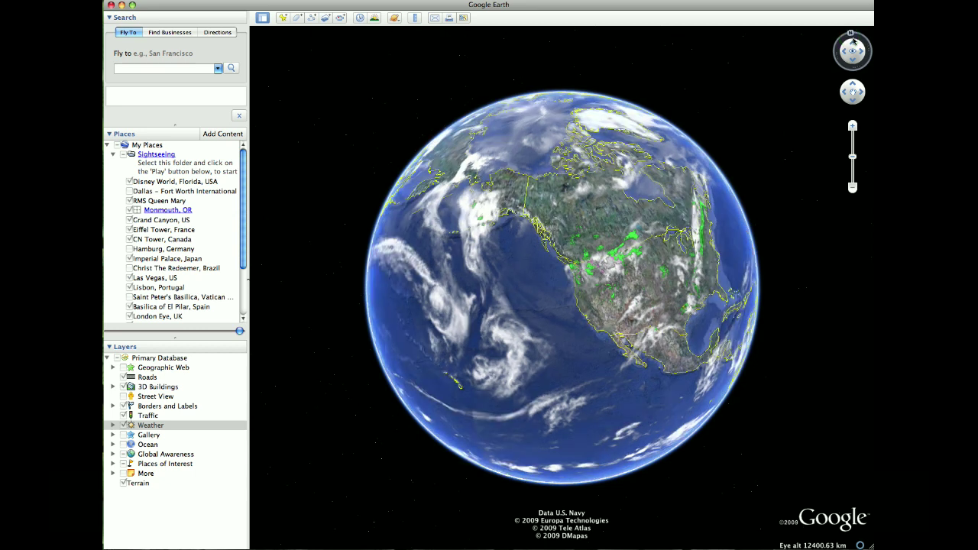
# Zoom in on the coast of British Columbia to about 2,280 km and tilt the view up until the northern horizon shows
pyautogui.scroll(3, 595, 197)
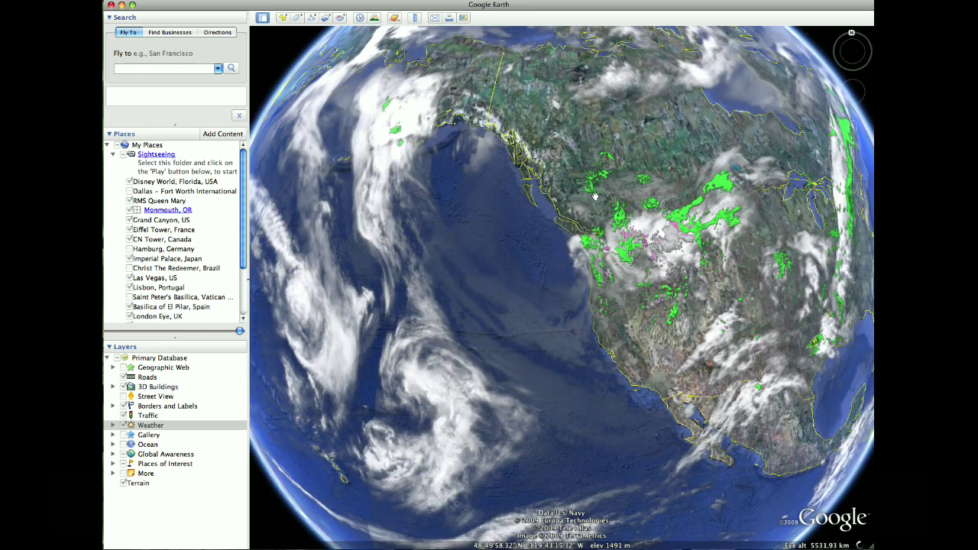
pyautogui.scroll(3, 595, 196)
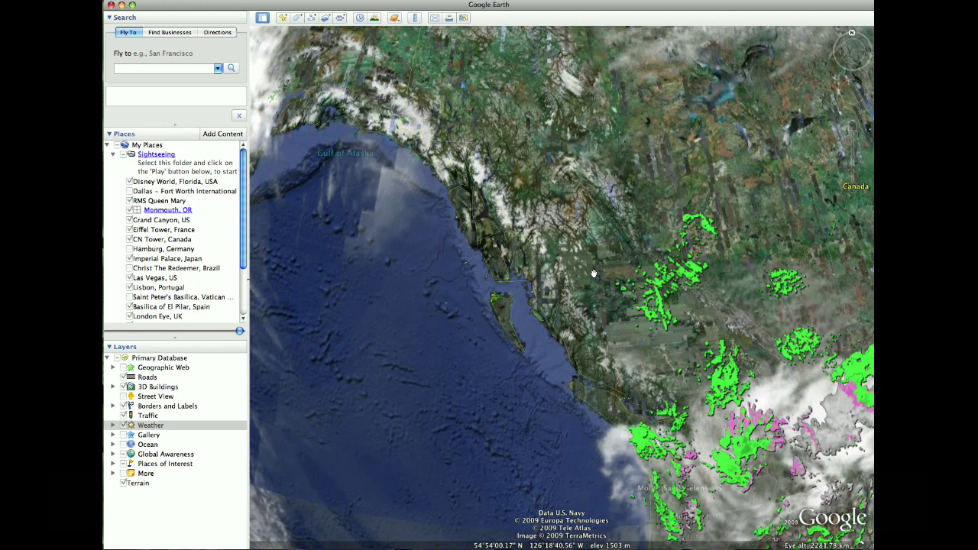
pyautogui.moveTo(858, 61)
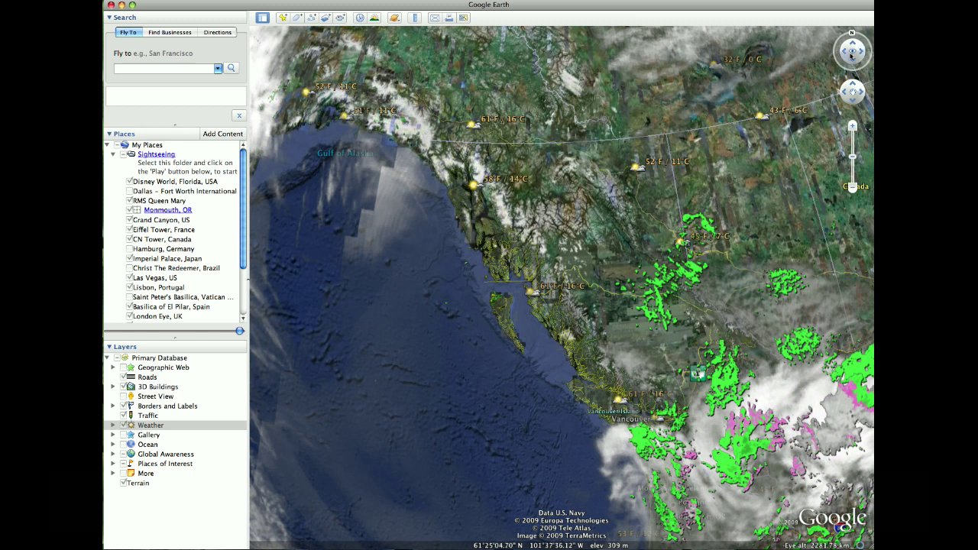
pyautogui.click(854, 47)
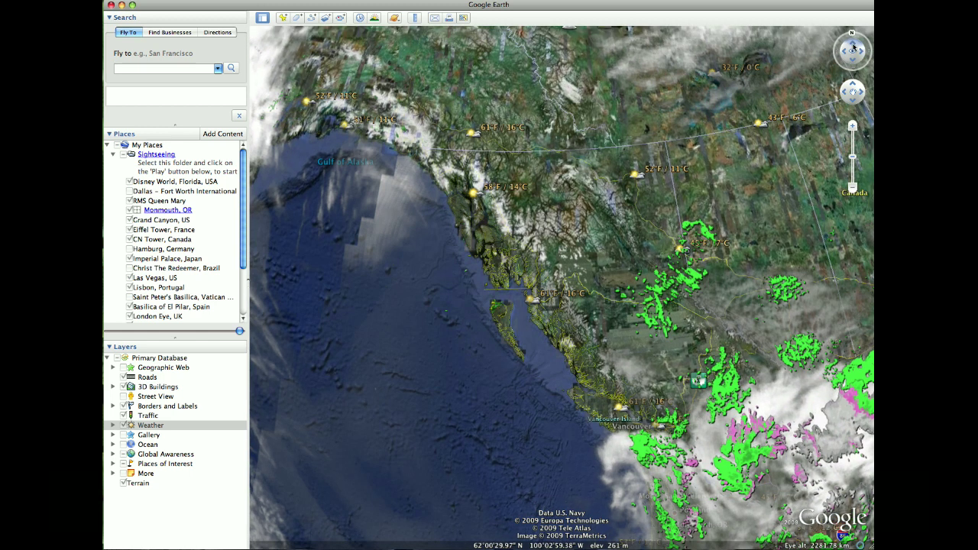
pyautogui.click(853, 48)
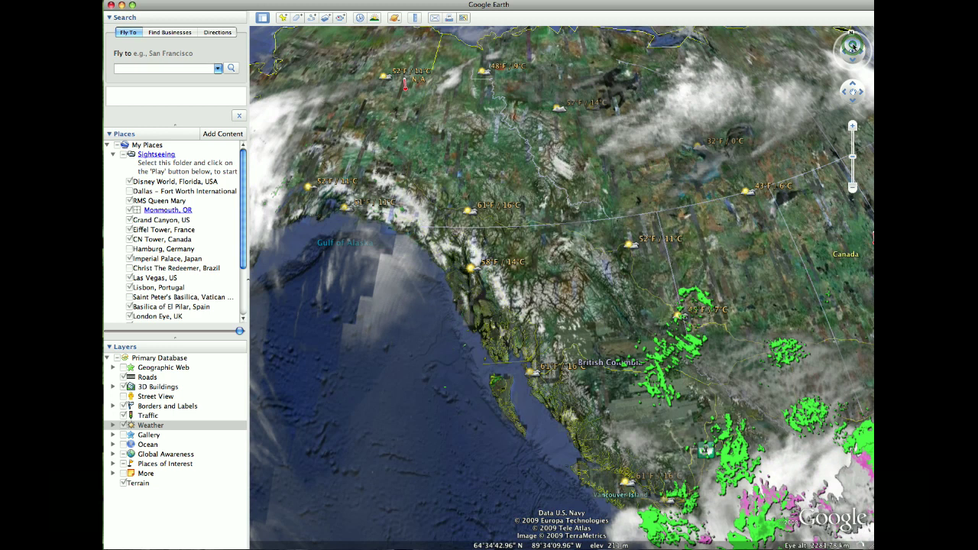
pyautogui.click(854, 48)
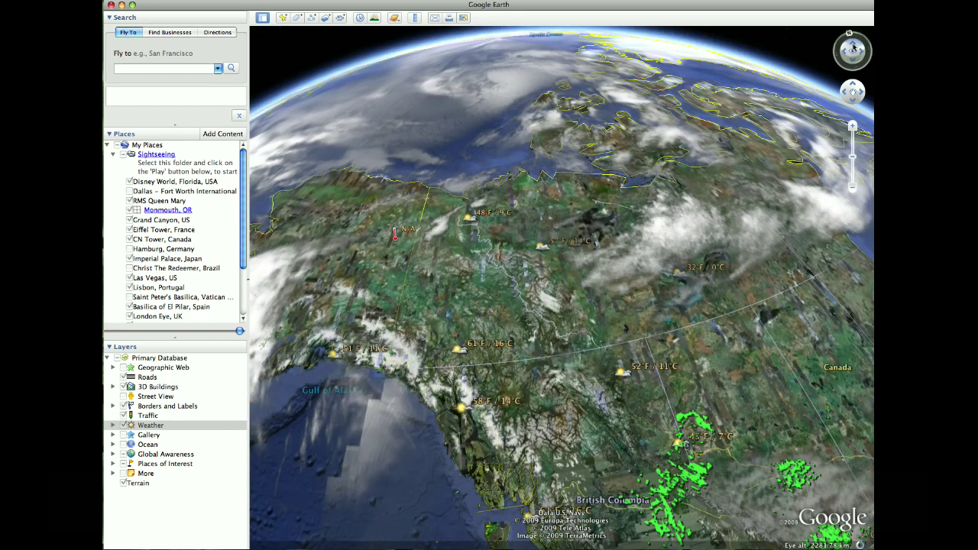
pyautogui.click(854, 48)
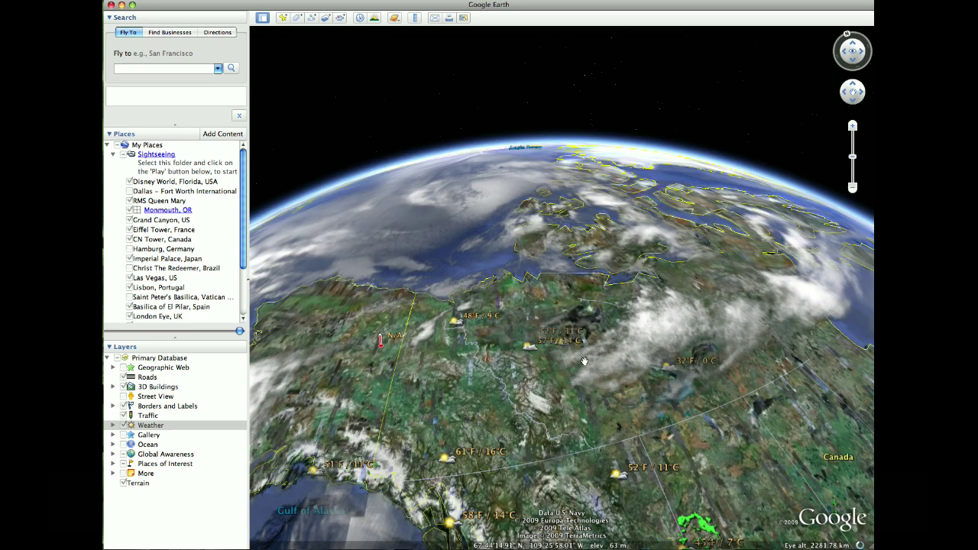
# Shift the tilted view south over British Columbia and zoom in on its northern mountains to an eye altitude of about 125 km
pyautogui.moveTo(585, 361); pyautogui.dragTo(593, 326)
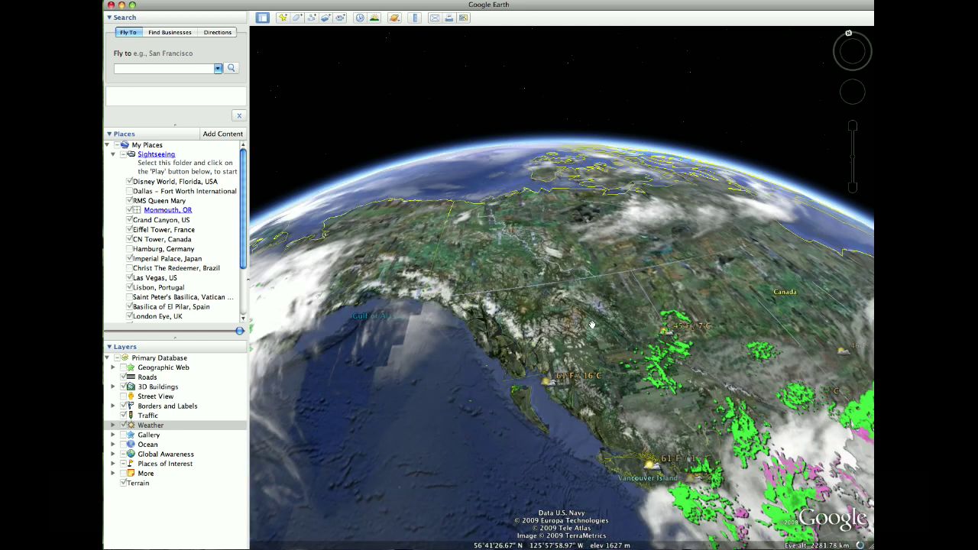
pyautogui.scroll(3, 592, 326)
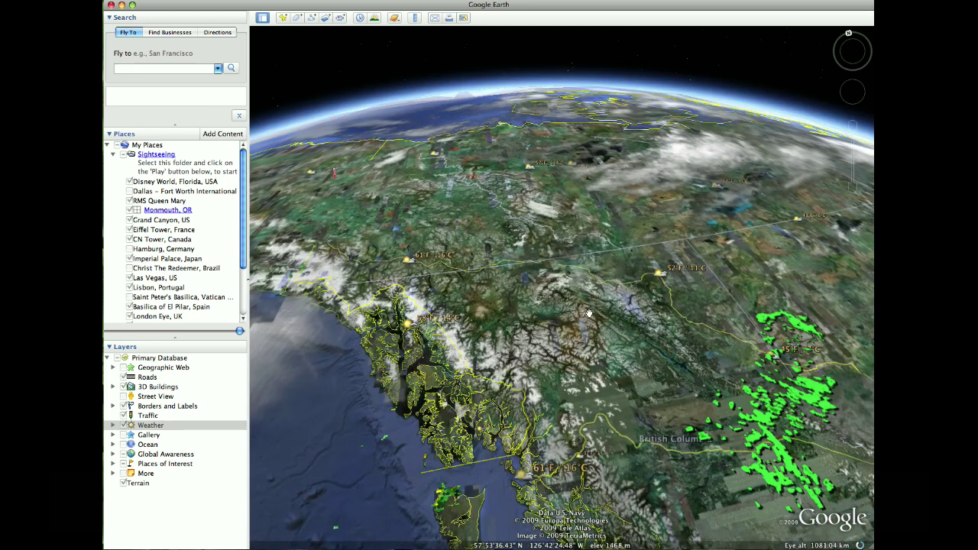
pyautogui.scroll(3, 589, 314)
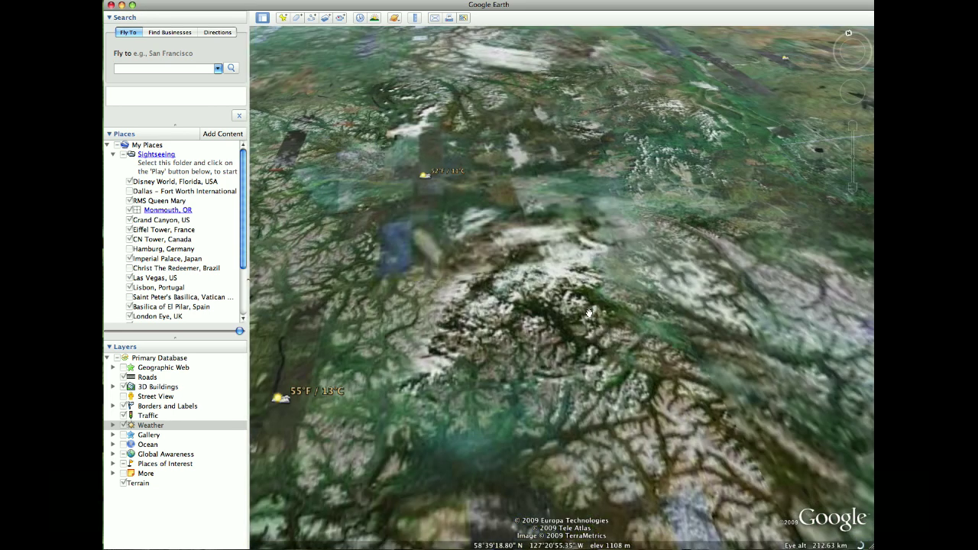
pyautogui.scroll(2, 677, 238)
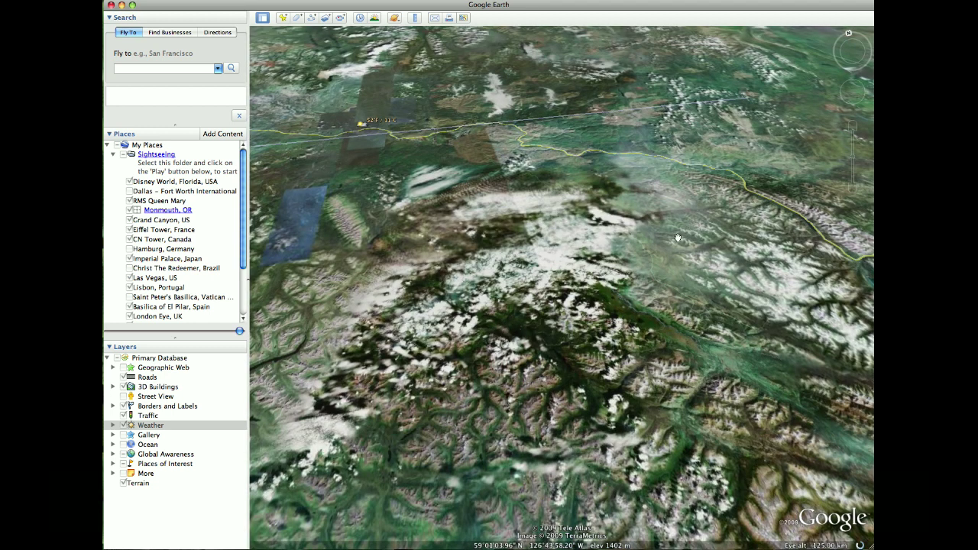
# Tilt the view over the mountains up to the horizon and travel across the terrain at that altitude
pyautogui.moveTo(851, 42)
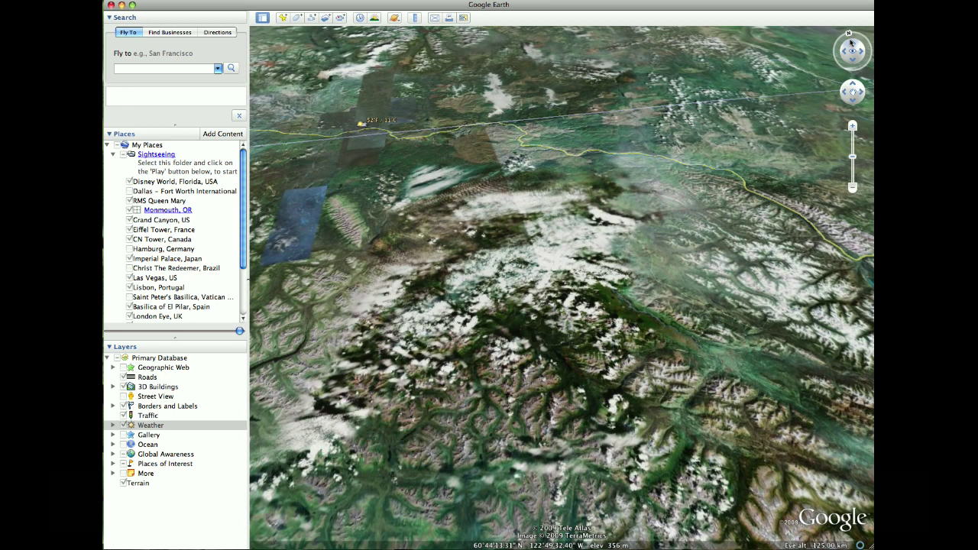
pyautogui.moveTo(850, 44); pyautogui.dragTo(854, 46)
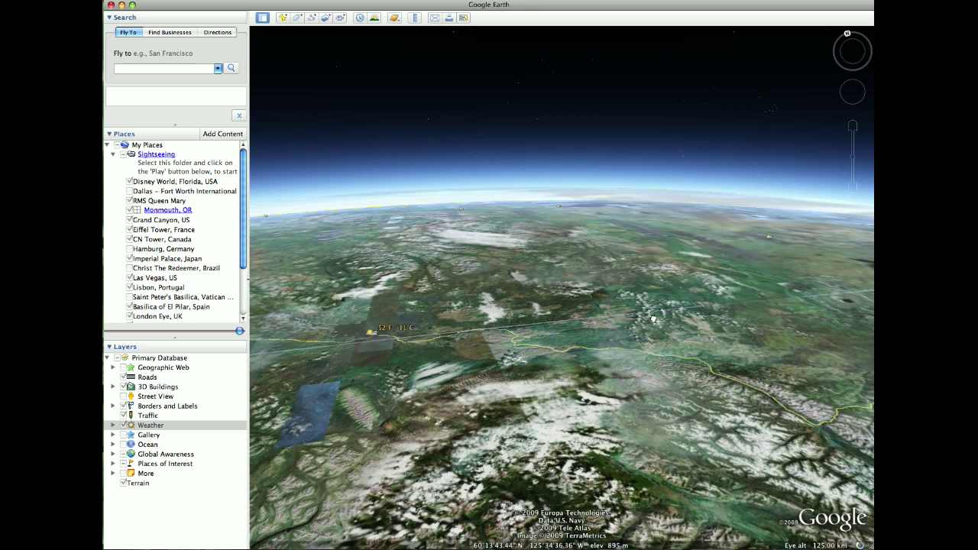
pyautogui.moveTo(653, 319); pyautogui.dragTo(604, 281)
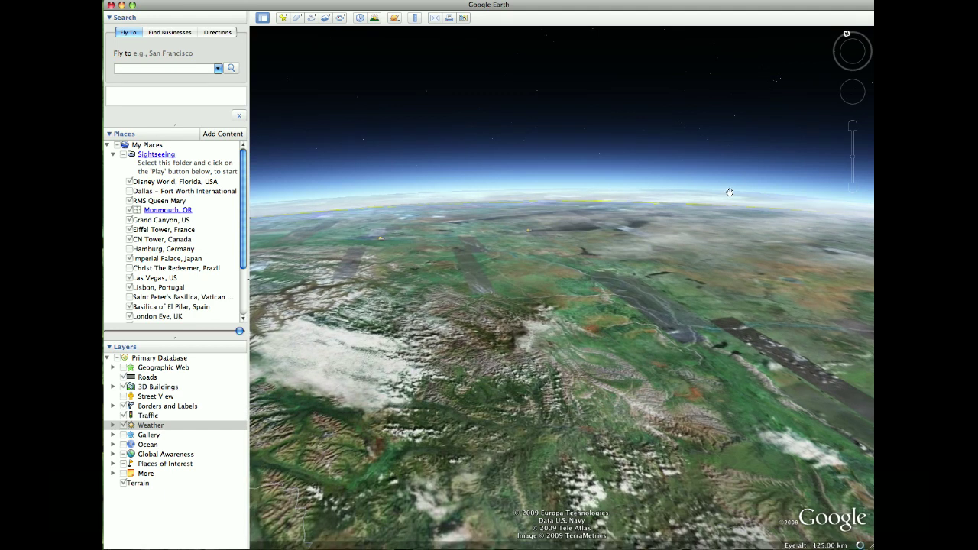
pyautogui.moveTo(853, 52)
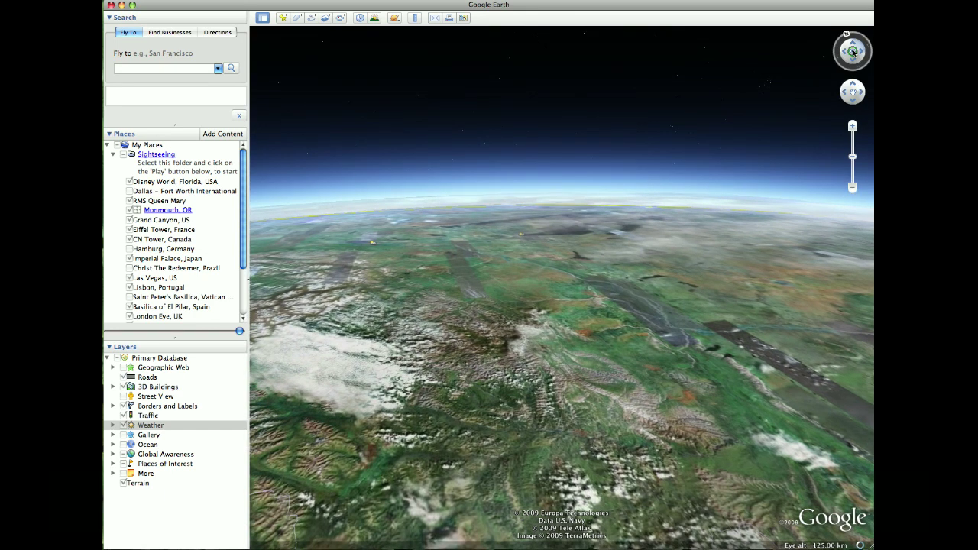
# Return the tilted view to straight down and zoom out over northwestern Canada to an eye altitude of about 6,490 km
pyautogui.moveTo(853, 51); pyautogui.dragTo(565, 198)
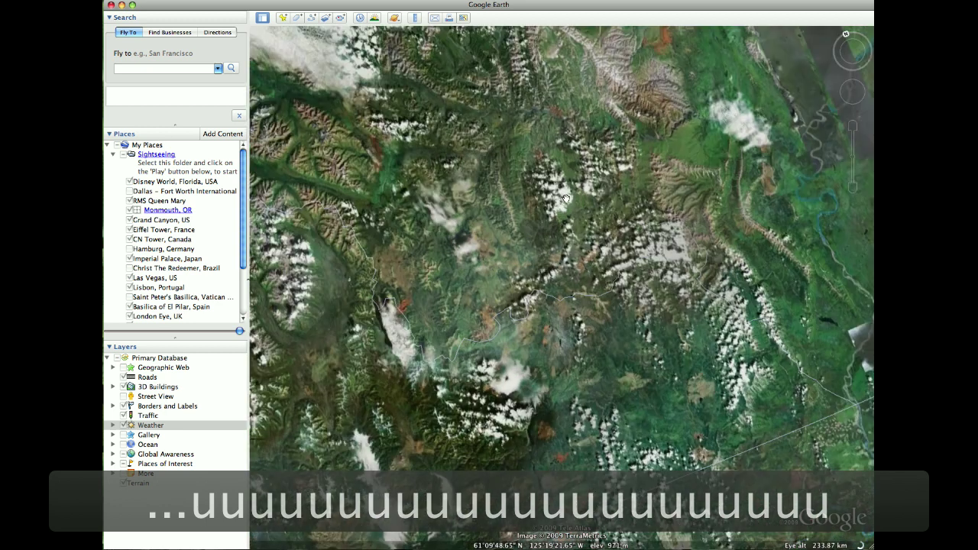
pyautogui.scroll(-3, 565, 198)
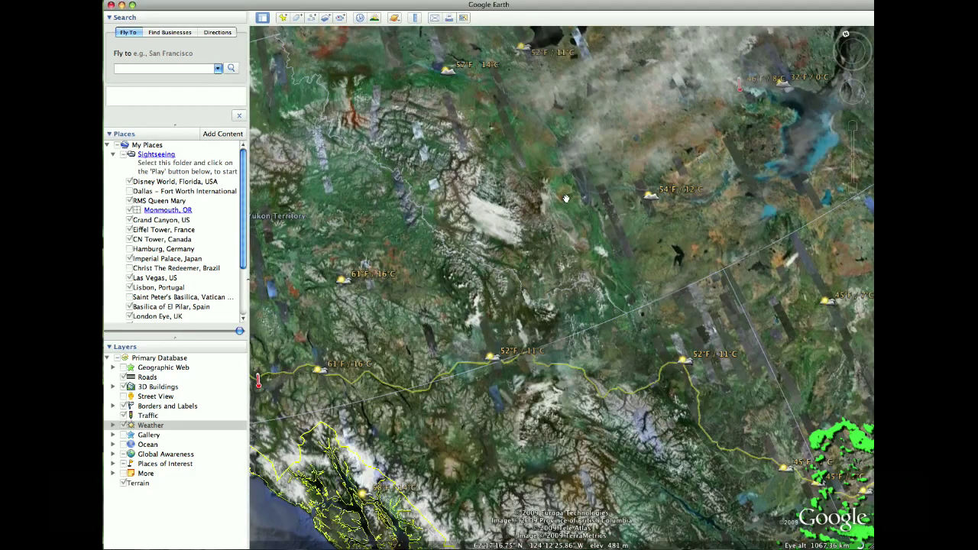
pyautogui.scroll(-3, 565, 199)
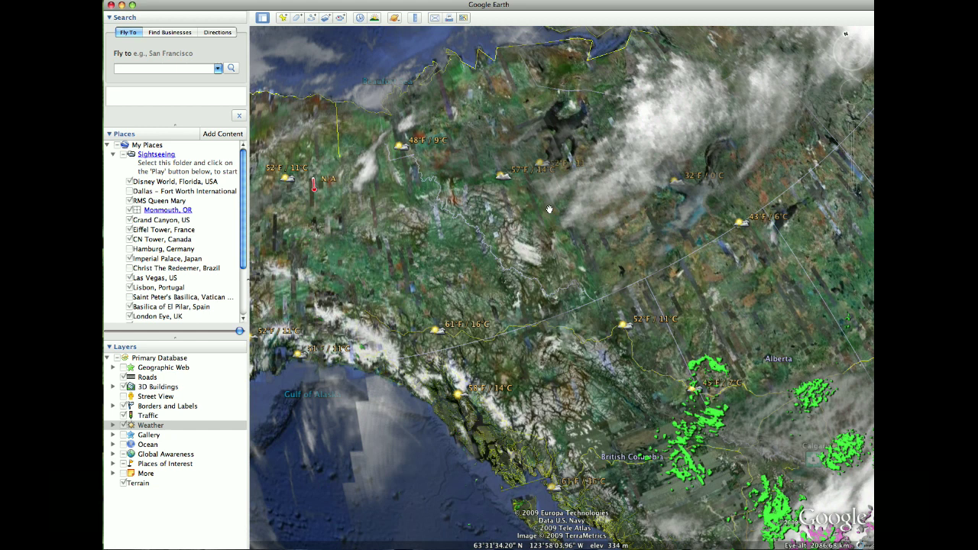
pyautogui.scroll(-3, 549, 209)
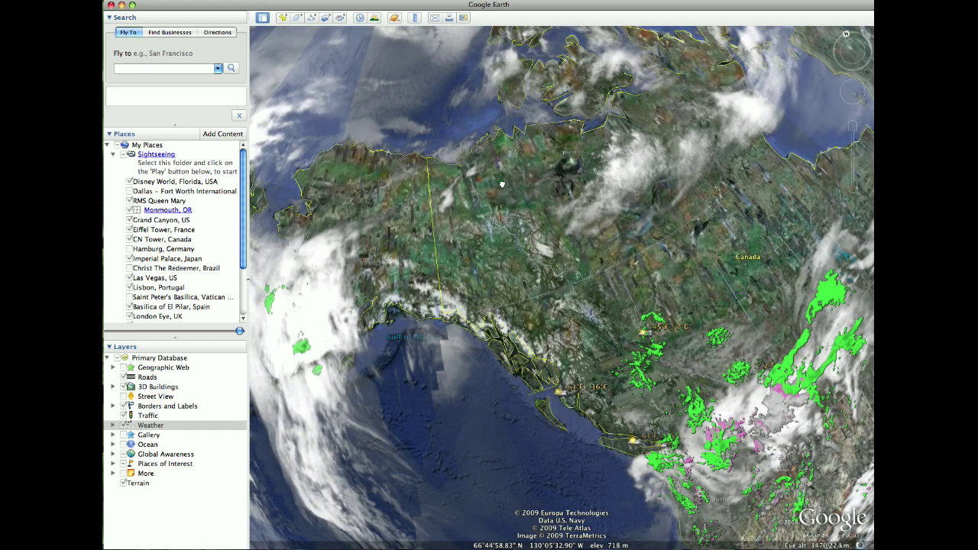
pyautogui.scroll(-3, 473, 164)
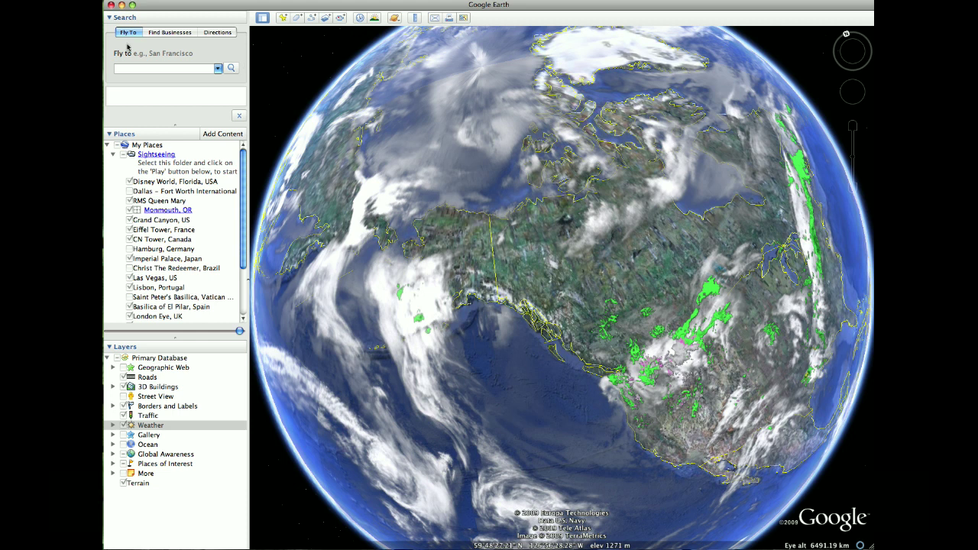
# Search for "monmouth or" and fly to the town
pyautogui.click(145, 42)
pyautogui.click(141, 68)
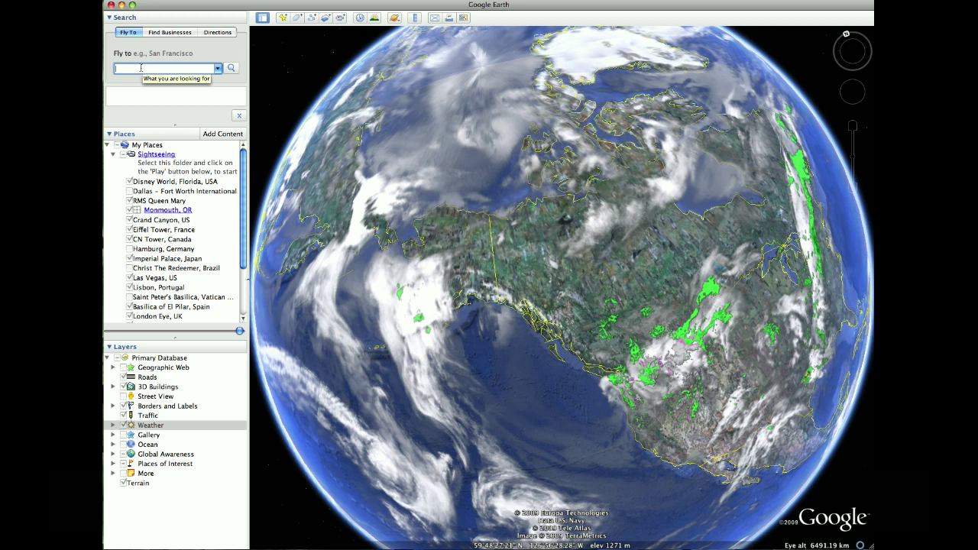
pyautogui.write('monmouth or')
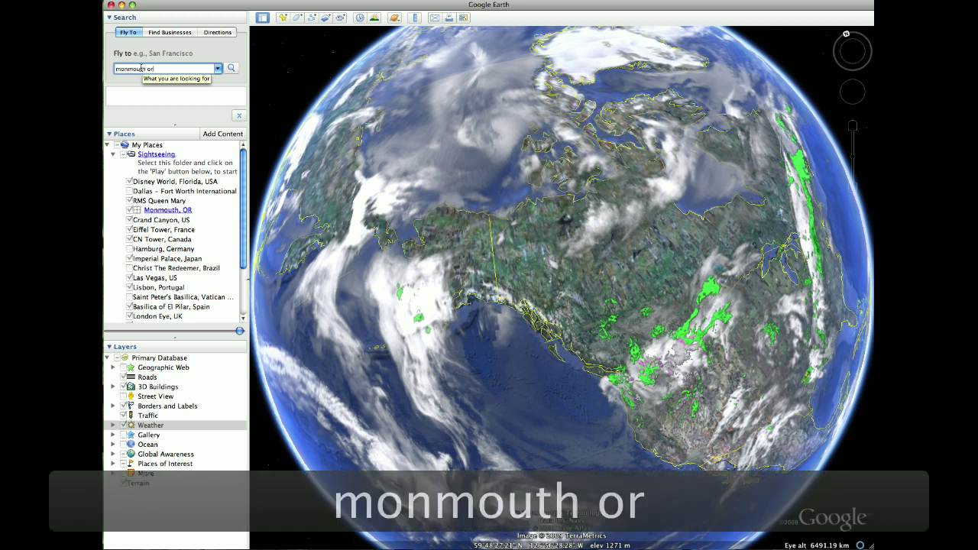
pyautogui.press('Return')
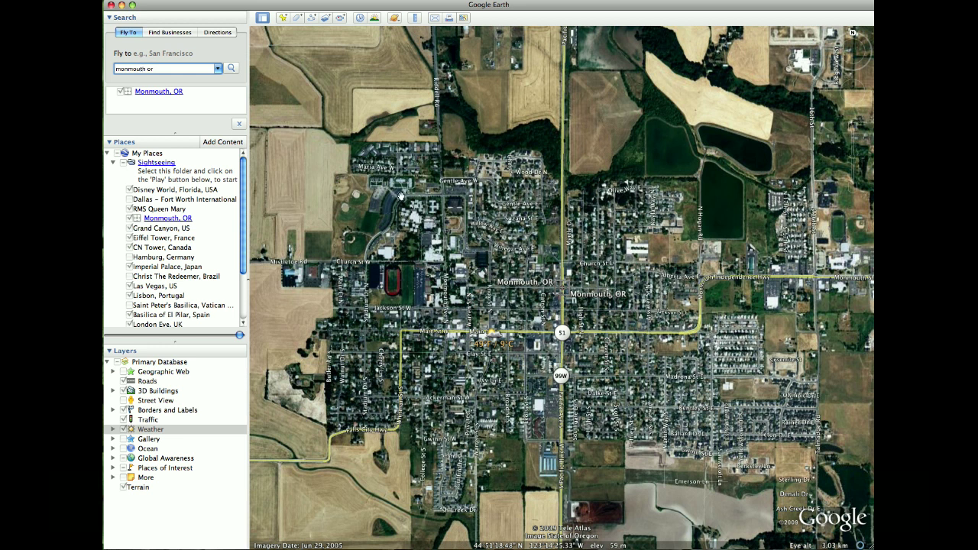
# Replace the search location with "portland or" and fly to the city
pyautogui.click(120, 70)
pyautogui.write('portland or')
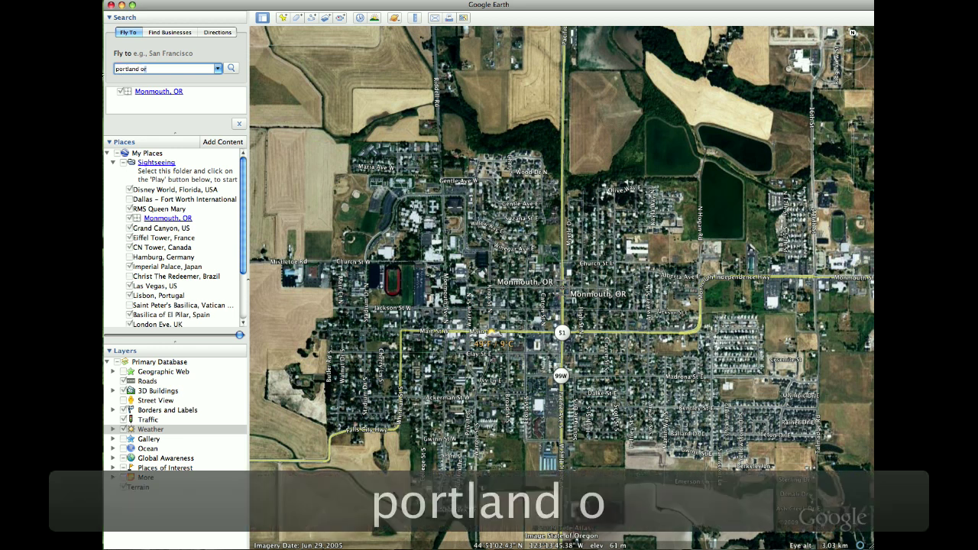
pyautogui.press('Return')
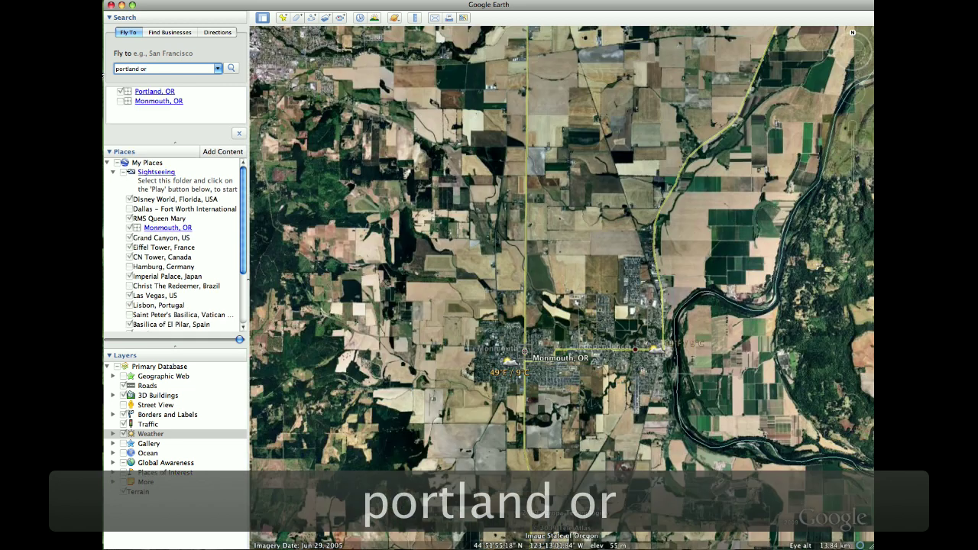
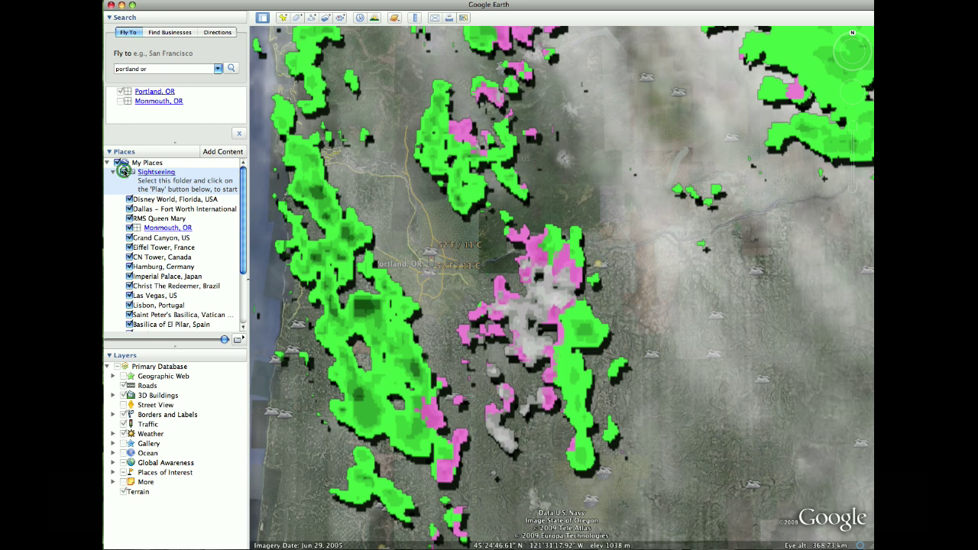
# Fly to the Sightseeing folder's overview, hide the Disney World placemark, and turn all of the folder's placemarks back on
pyautogui.doubleClick(122, 171)
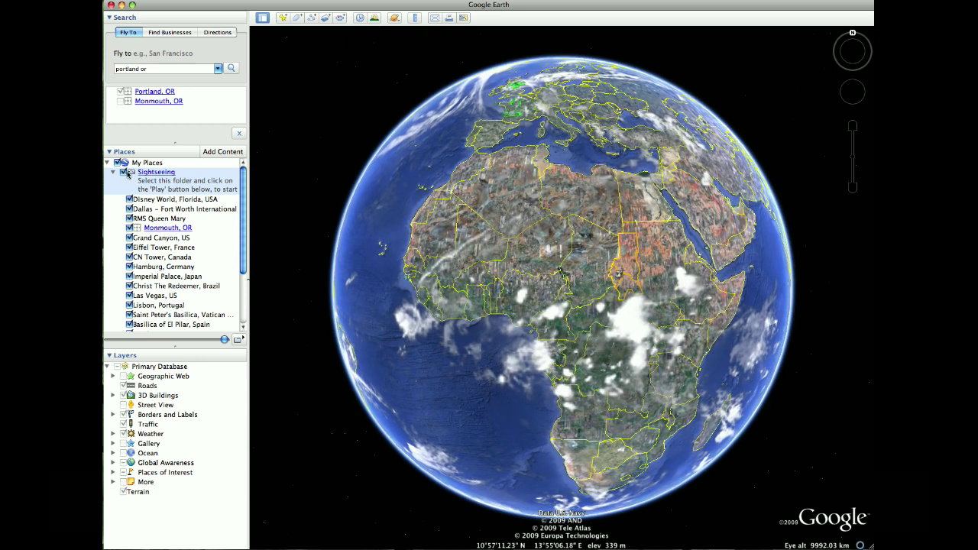
pyautogui.click(129, 200)
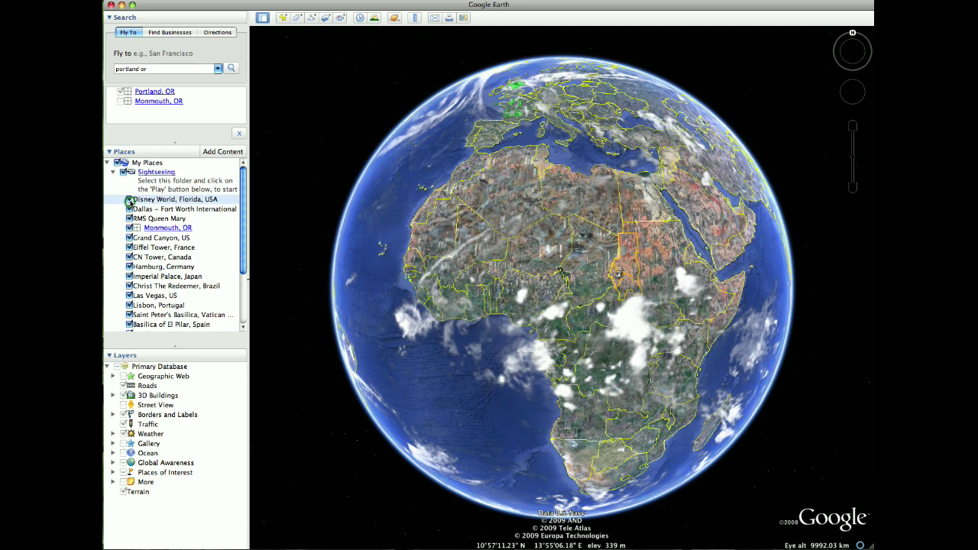
pyautogui.click(123, 174)
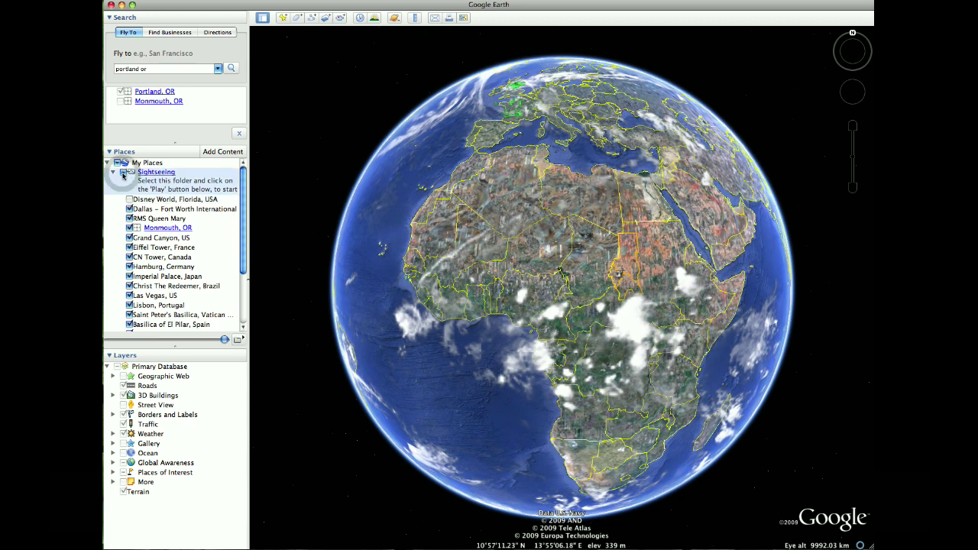
pyautogui.click(123, 173)
# Play the Sightseeing folder's tour and add the Portland, OR search result to the folder between Grand Canyon and Eiffel Tower
pyautogui.click(236, 340)
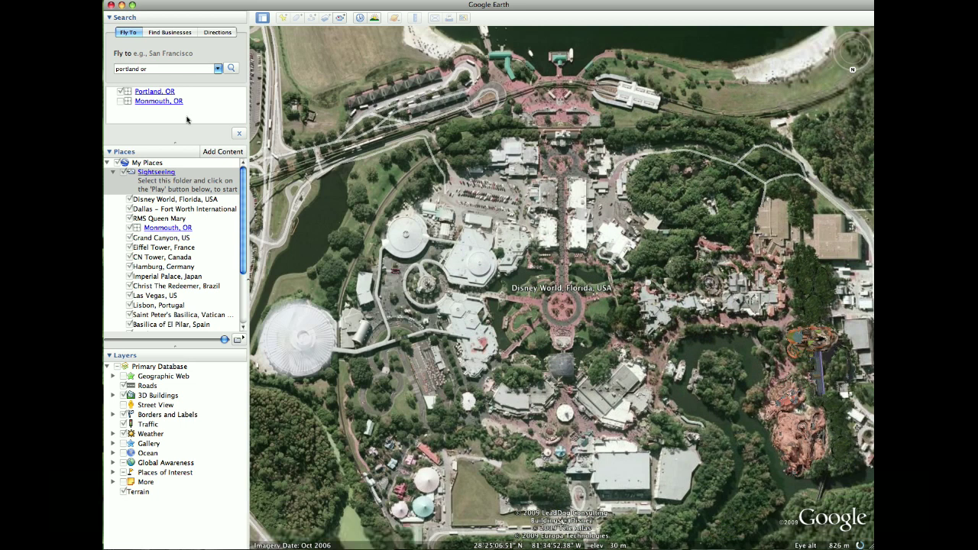
pyautogui.moveTo(154, 90); pyautogui.dragTo(164, 243)
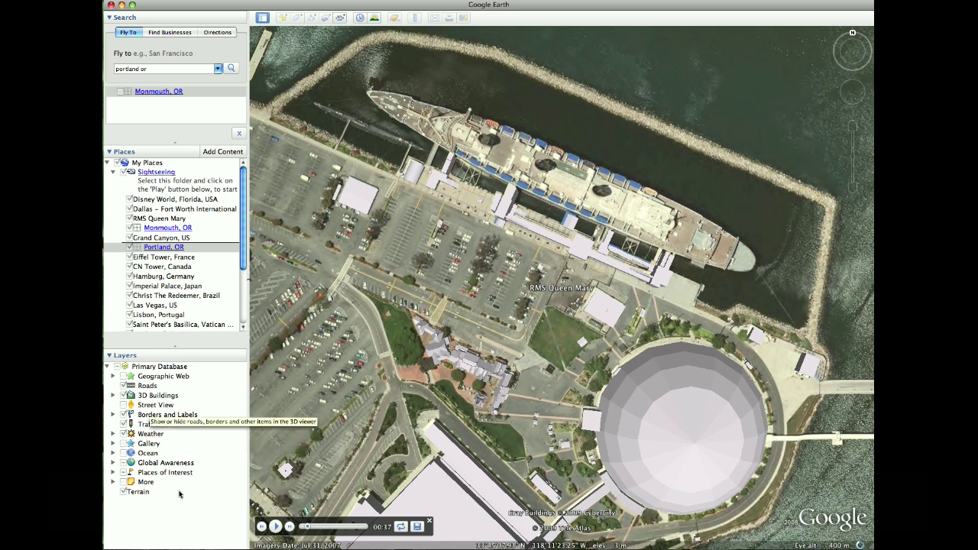
# Zoom out from the RMS Queen Mary to an eye altitude of about 15 km and toggle the Weather and Traffic layers off and on
pyautogui.scroll(-3, 285, 376)
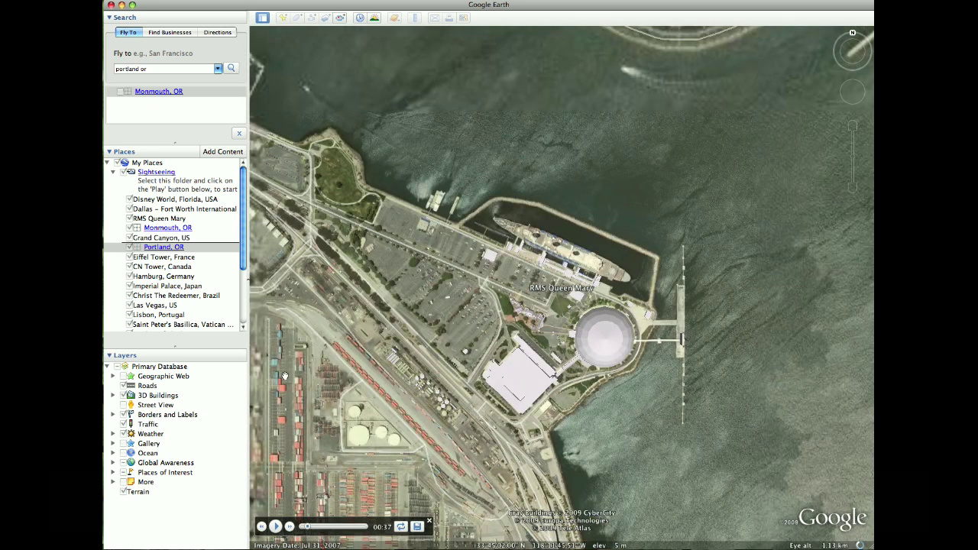
pyautogui.scroll(-5, 288, 373)
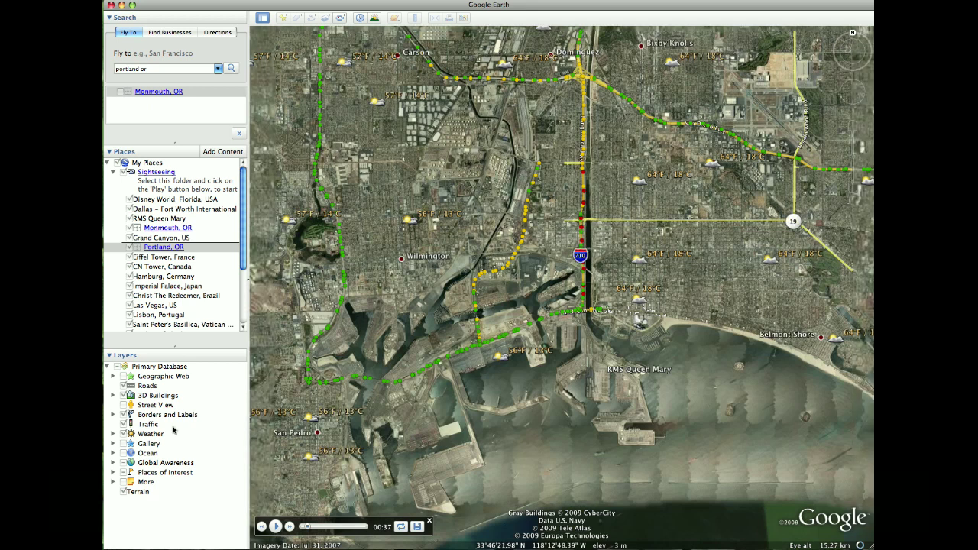
pyautogui.click(130, 433)
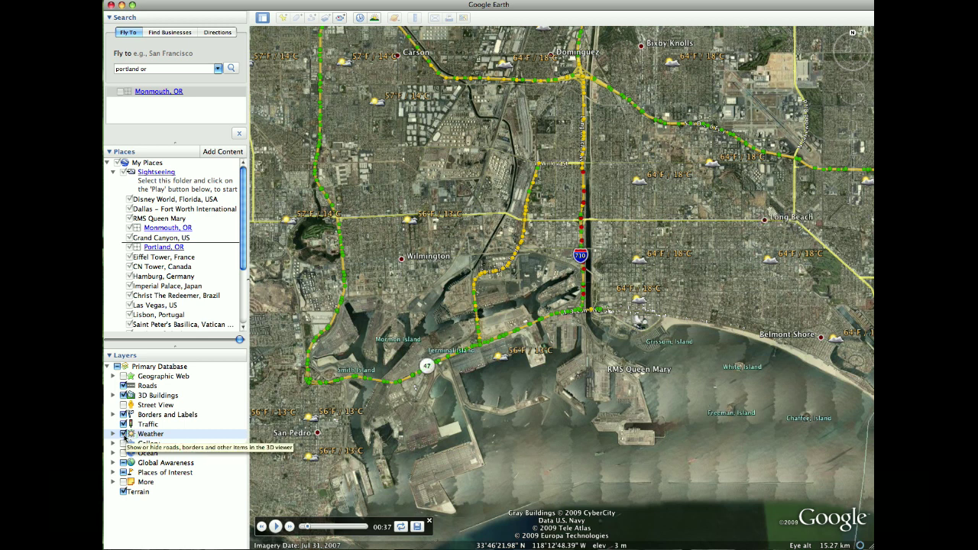
pyautogui.click(124, 433)
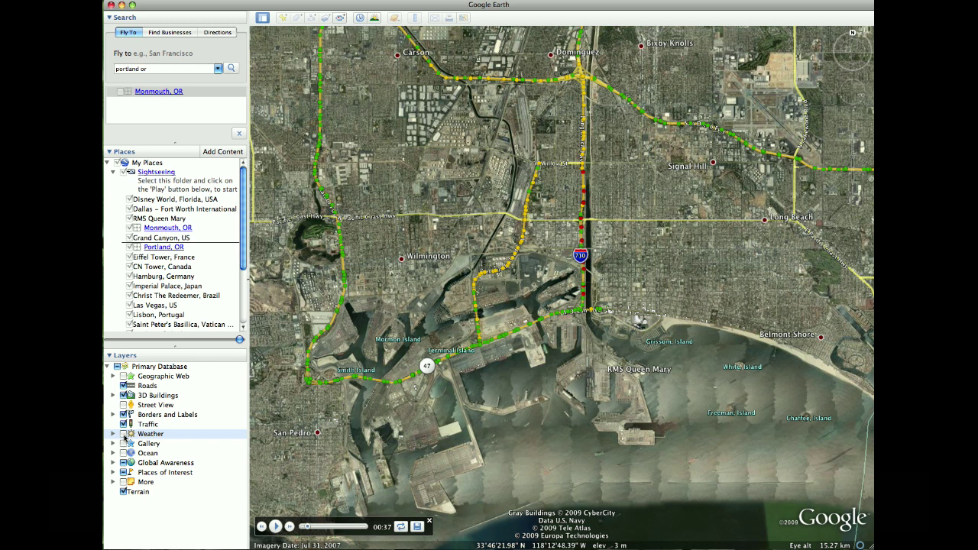
pyautogui.click(124, 434)
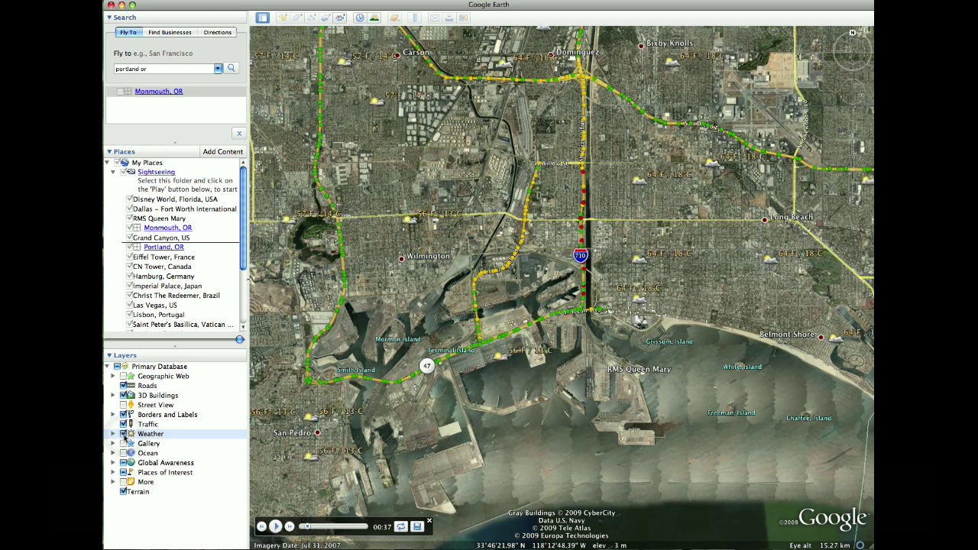
pyautogui.click(123, 434)
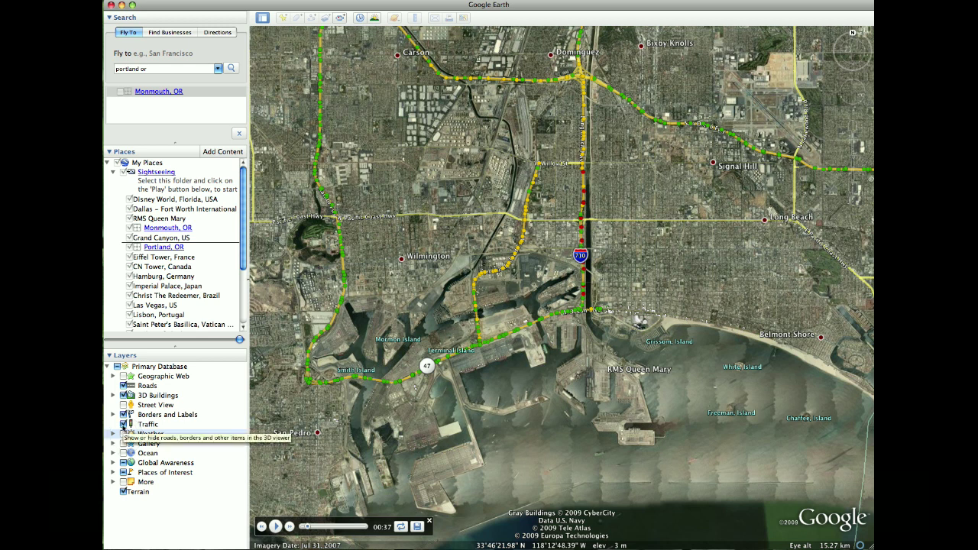
pyautogui.click(124, 425)
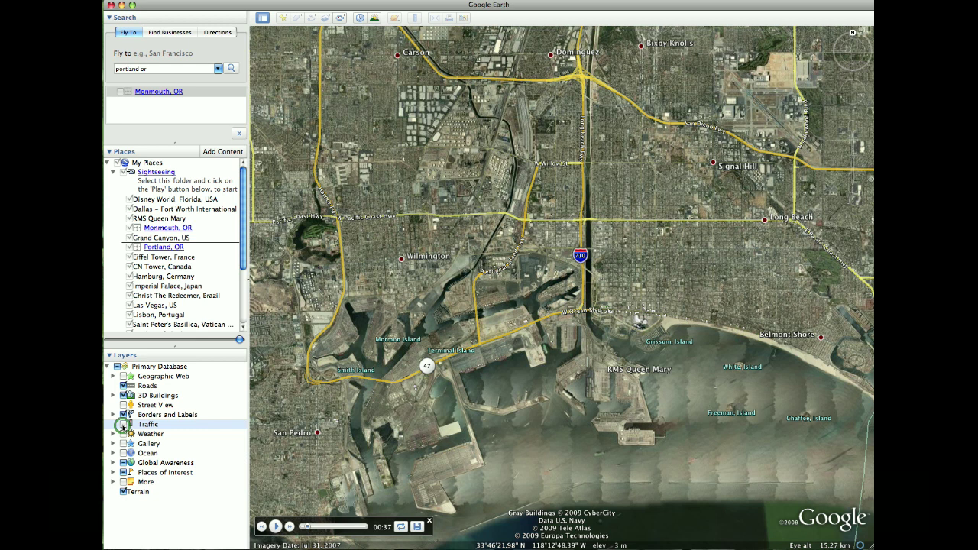
pyautogui.click(124, 425)
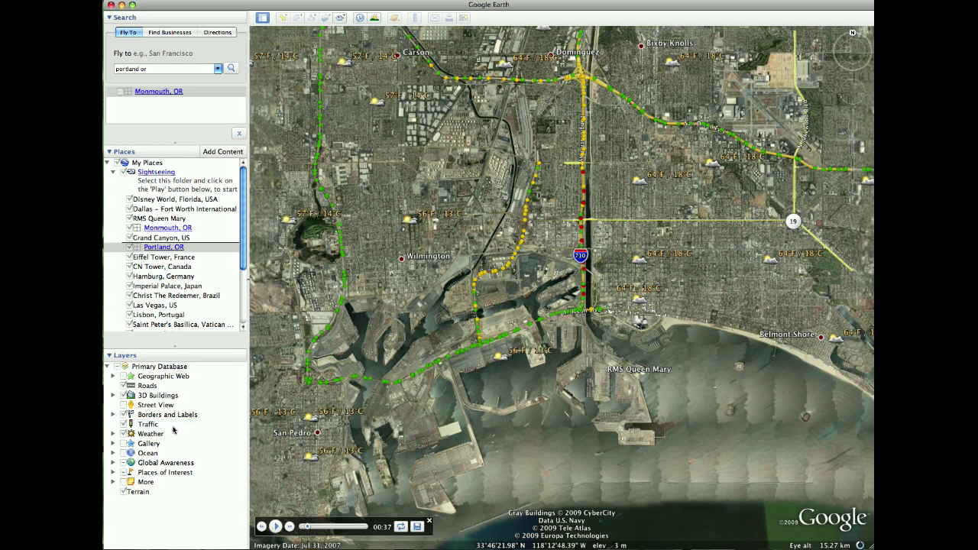